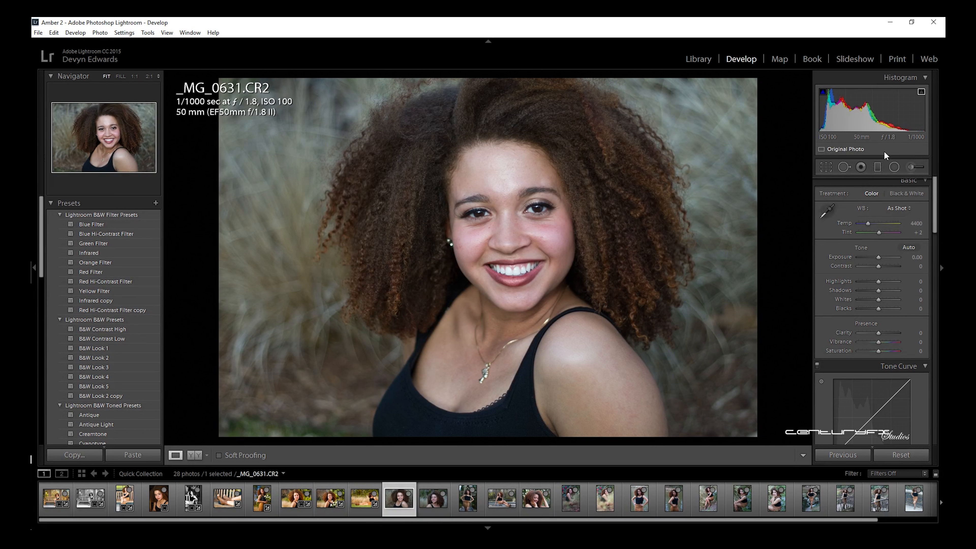
# Set the portrait's exposure to +0.84, highlights to −21, shadows to +45, whites to +26 and blacks to −12.
pyautogui.moveTo(878, 256); pyautogui.dragTo(882, 257)
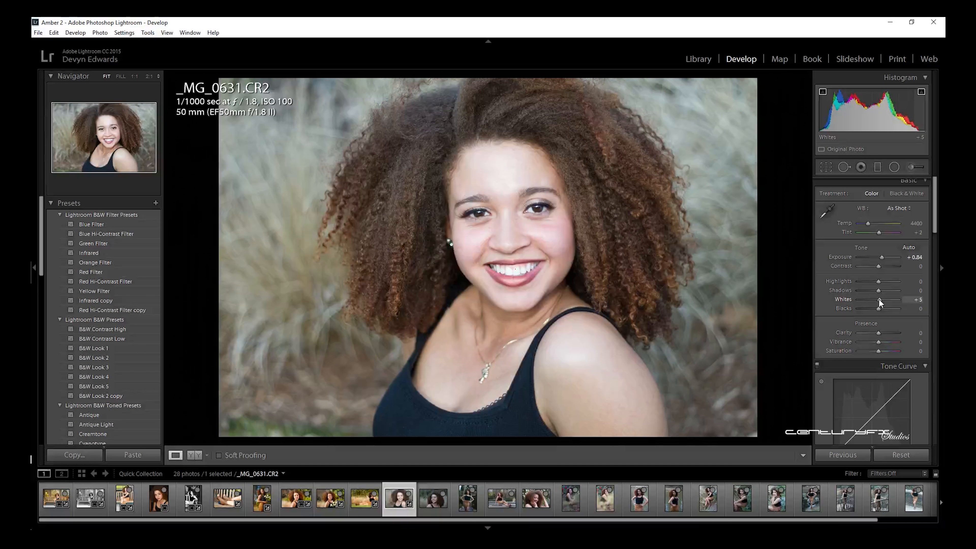
pyautogui.moveTo(879, 299); pyautogui.dragTo(873, 281)
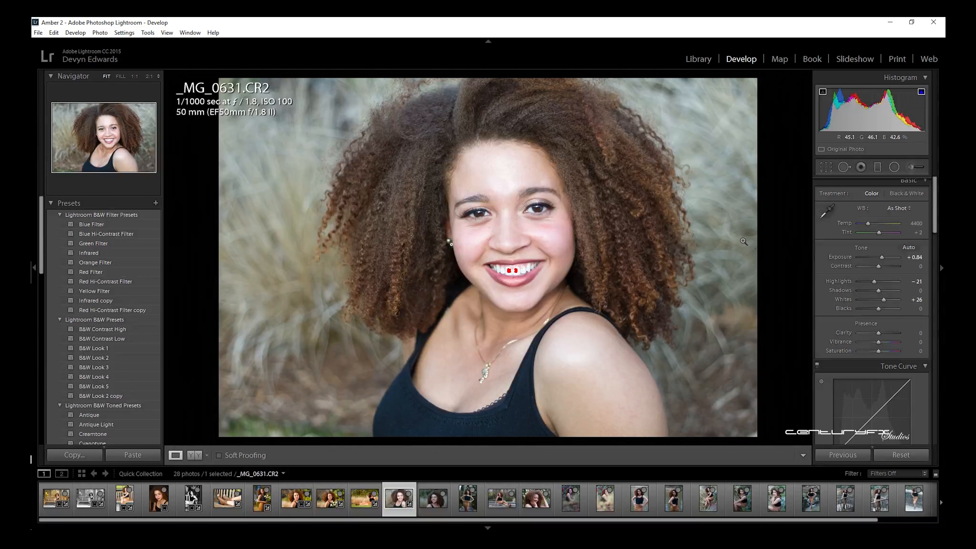
pyautogui.moveTo(876, 309); pyautogui.dragTo(887, 291)
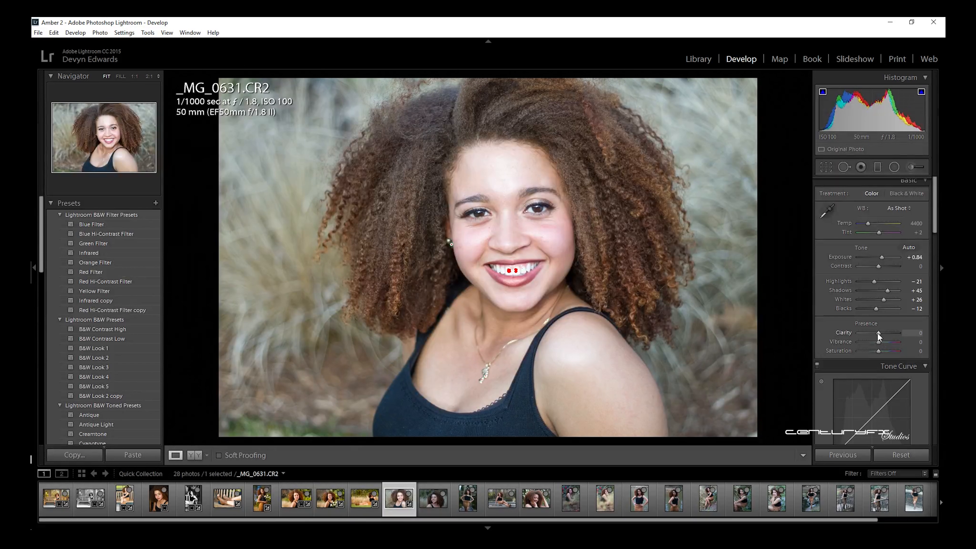
# Set the vibrance to +17 and warm the white balance temperature to 5095.
pyautogui.moveTo(878, 333); pyautogui.dragTo(884, 341)
pyautogui.moveTo(881, 343); pyautogui.dragTo(881, 342)
pyautogui.moveTo(867, 223); pyautogui.dragTo(872, 227)
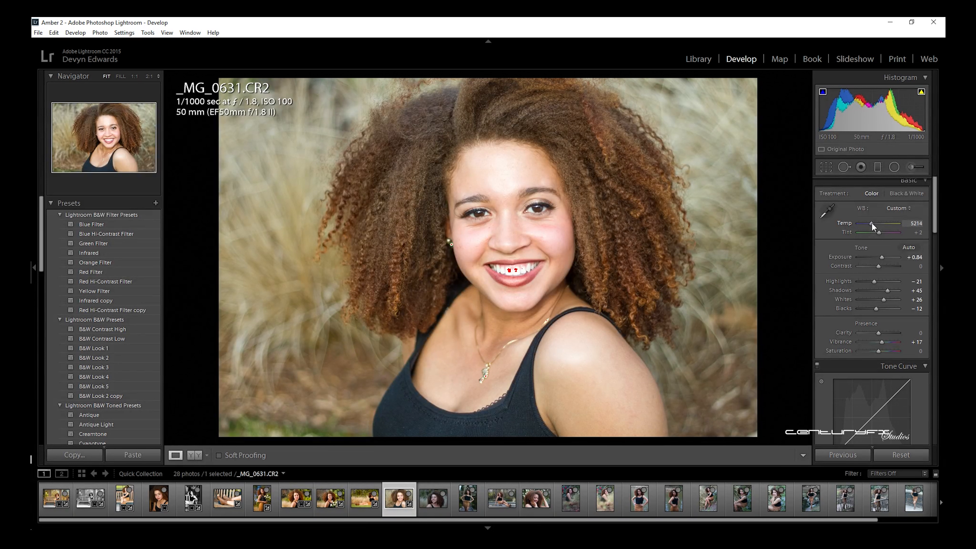
pyautogui.hotkey('ctrl', 'z')
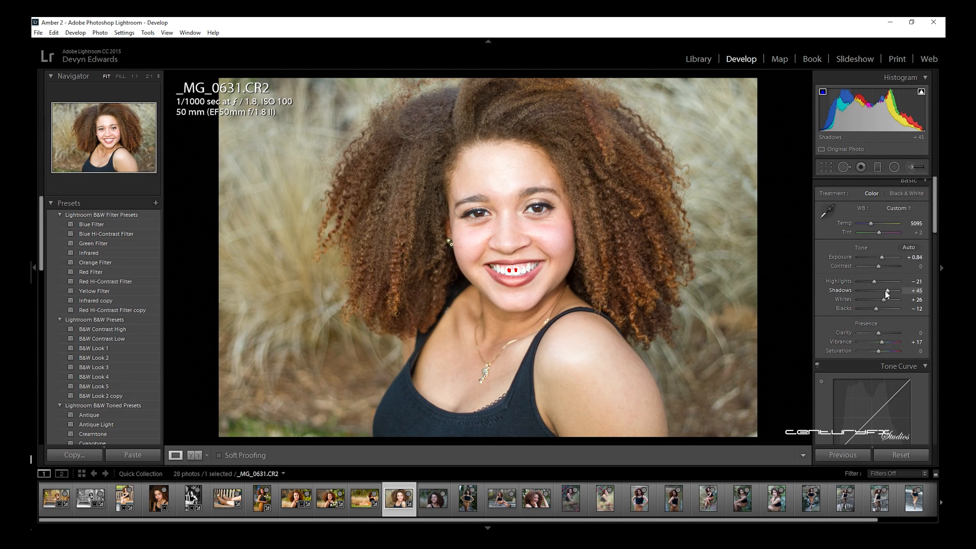
# Raise the whites slightly and shape the tone curve with Lights at +7 and adjusted Darks and Shadows.
pyautogui.moveTo(884, 299); pyautogui.dragTo(885, 300)
pyautogui.scroll(-4, 885, 300)
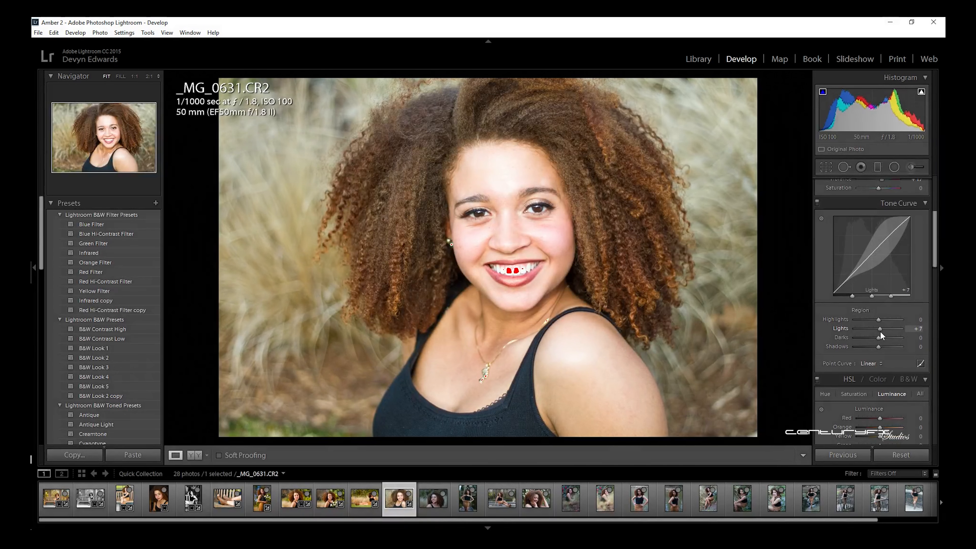
pyautogui.moveTo(878, 338); pyautogui.dragTo(874, 348)
# Set the green luminance to +100 in the HSL adjustments and fine-tune the yellow and orange luminance.
pyautogui.moveTo(934, 265); pyautogui.dragTo(933, 300)
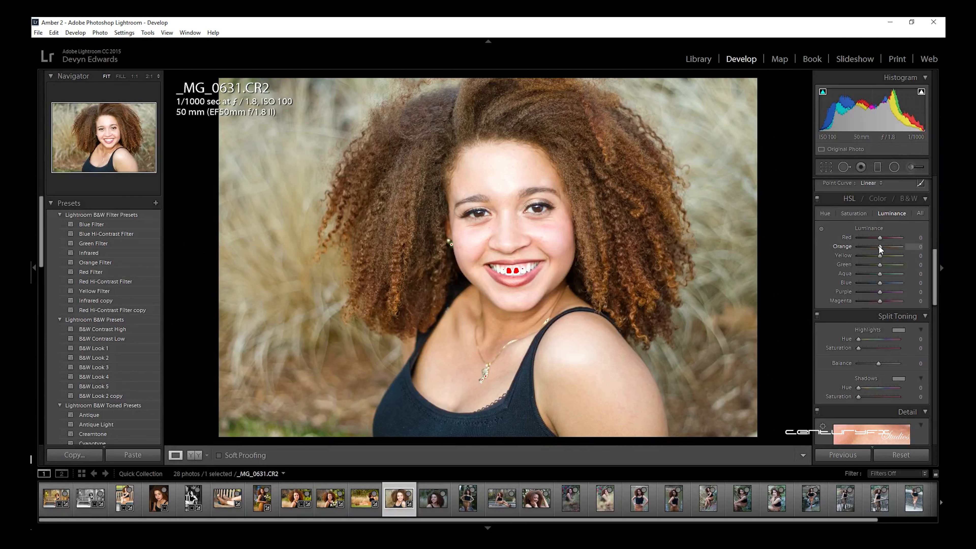
pyautogui.moveTo(879, 265); pyautogui.dragTo(910, 265)
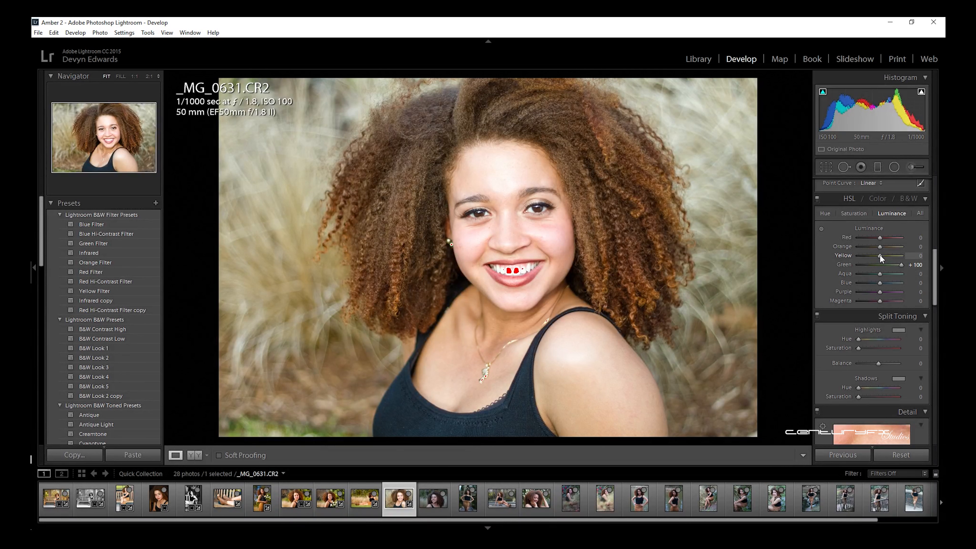
pyautogui.moveTo(880, 254)
pyautogui.mouseDown()
pyautogui.moveTo(867, 259)
pyautogui.moveTo(875, 238)
pyautogui.moveTo(861, 239)
pyautogui.moveTo(879, 241)
pyautogui.mouseUp()
# Set the sharpening amount to 91 and enable the lens profile corrections.
pyautogui.scroll(-5, 877, 241)
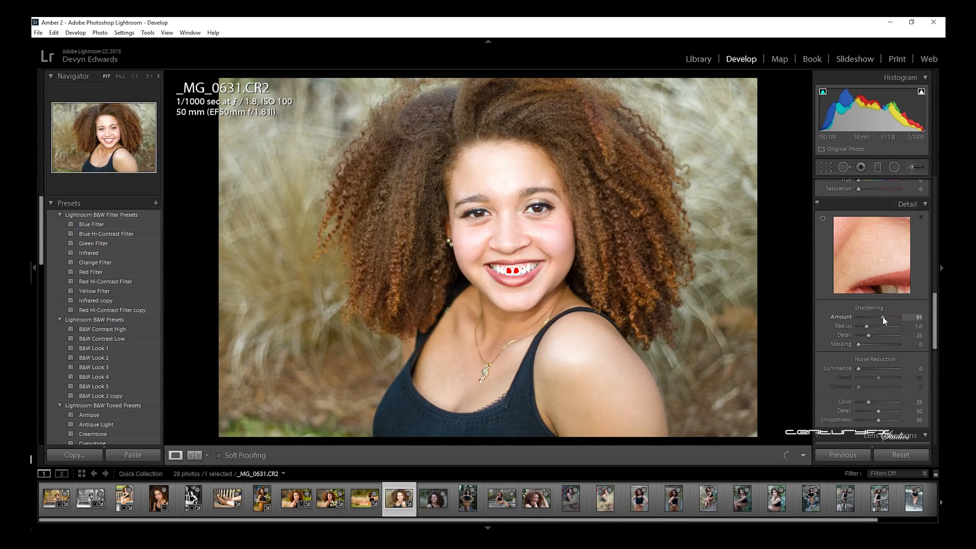
pyautogui.moveTo(930, 303); pyautogui.dragTo(935, 343)
pyautogui.click(822, 280)
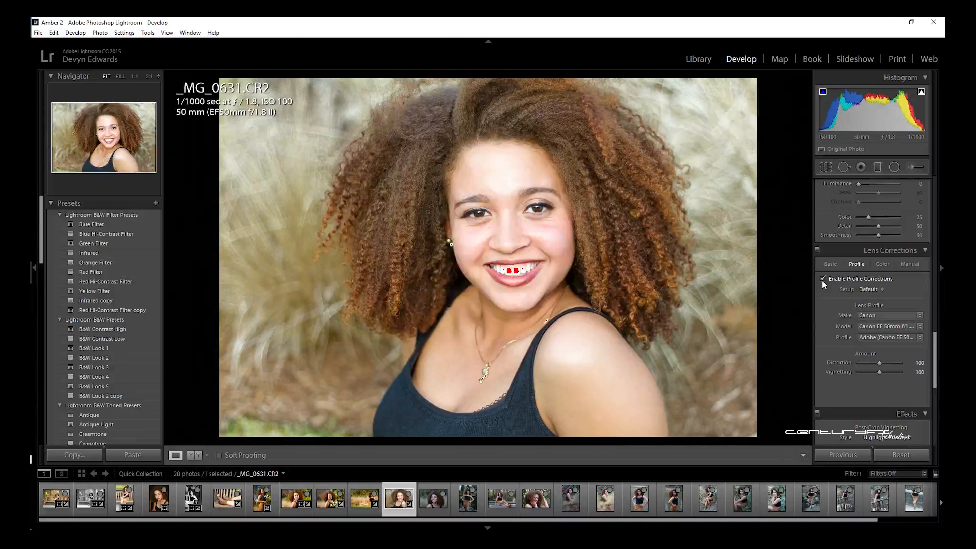
# Darken the photo's edges with a post-crop vignette amount of −33.
pyautogui.moveTo(931, 379); pyautogui.dragTo(932, 397)
pyautogui.moveTo(878, 366); pyautogui.dragTo(871, 365)
# Set the camera calibration's red primary hue to −2 and reset the shadows tint to its default.
pyautogui.moveTo(934, 381); pyautogui.dragTo(941, 420)
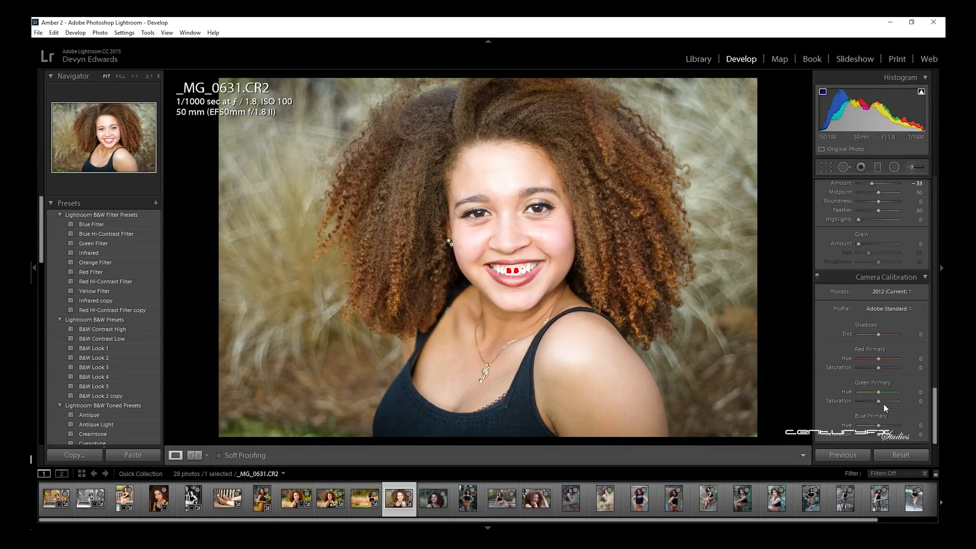
pyautogui.moveTo(878, 392); pyautogui.dragTo(878, 397)
pyautogui.moveTo(877, 358); pyautogui.dragTo(804, 349)
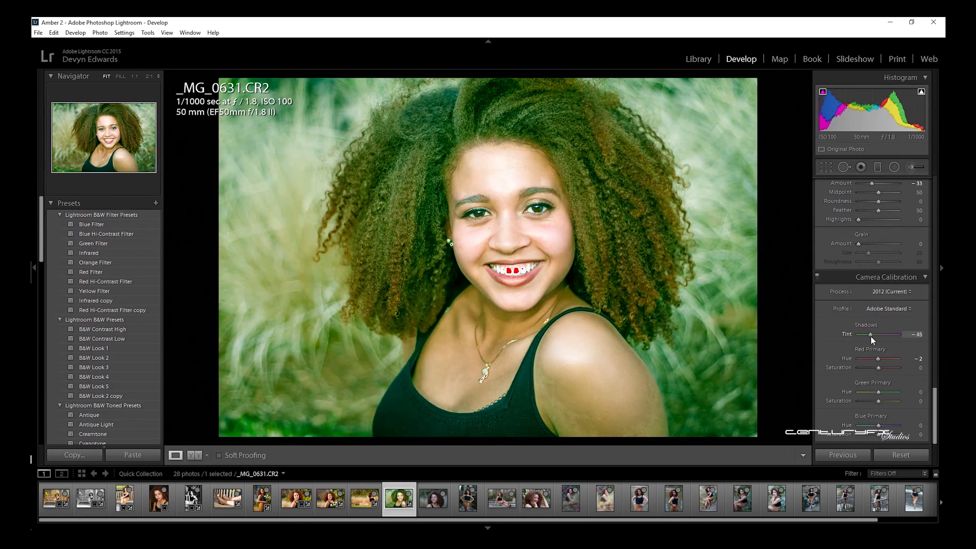
pyautogui.doubleClick(871, 336)
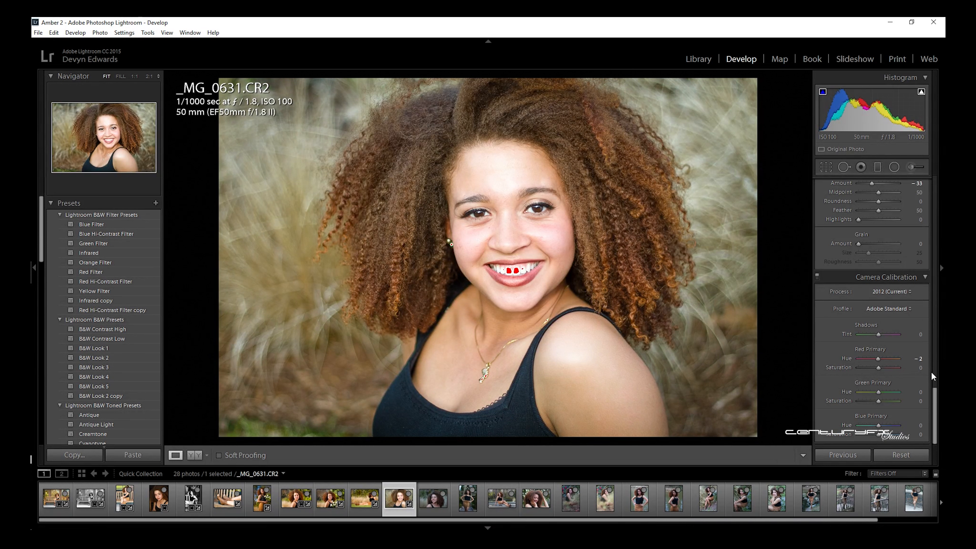
# Activate the Adjustment Brush for local edits on the portrait.
pyautogui.moveTo(937, 395); pyautogui.dragTo(939, 176)
pyautogui.click(908, 168)
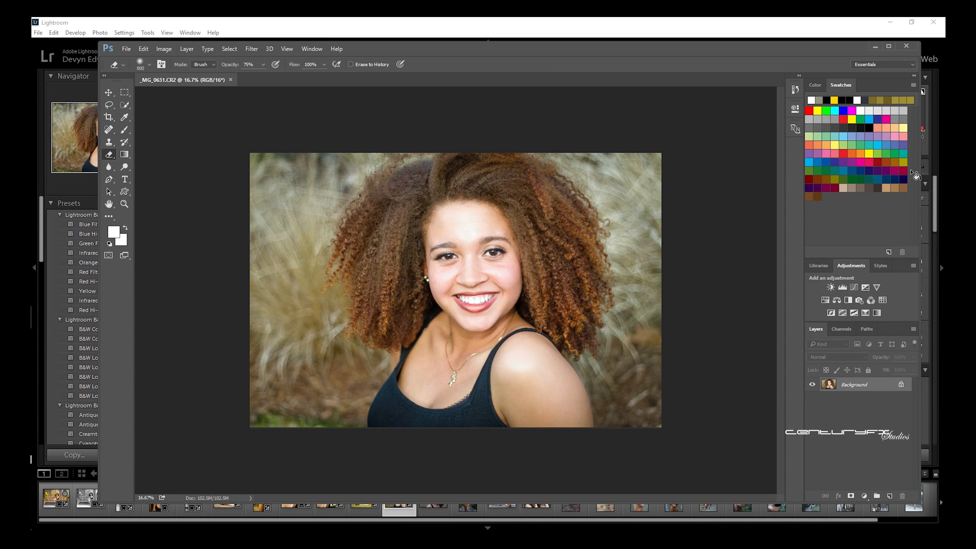
# In Photoshop, duplicate the portrait's background layer twice.
pyautogui.hotkey('ctrl', 'j')
pyautogui.hotkey('ctrl', 'j')
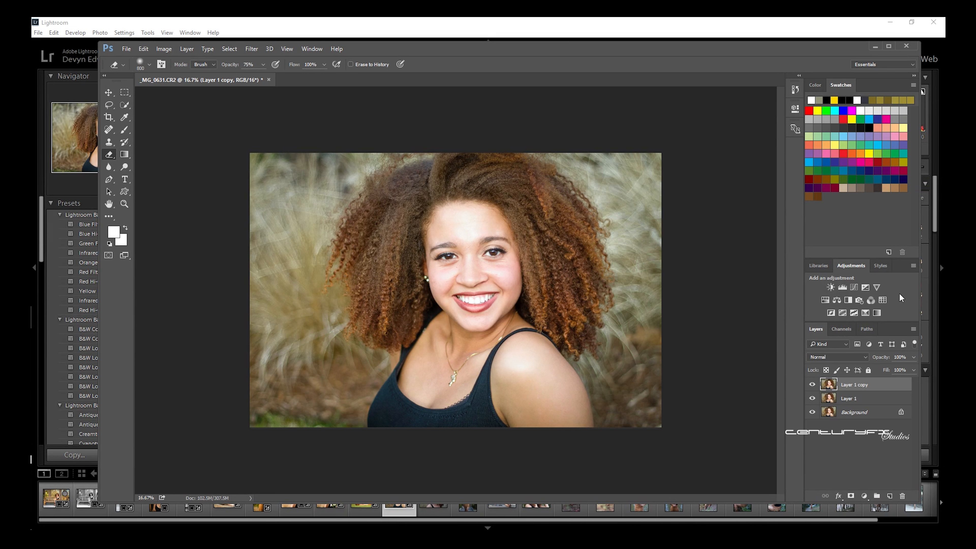
# Apply a Gaussian Blur with a 9.6-pixel radius to Layer 1, the lower duplicate.
pyautogui.click(882, 399)
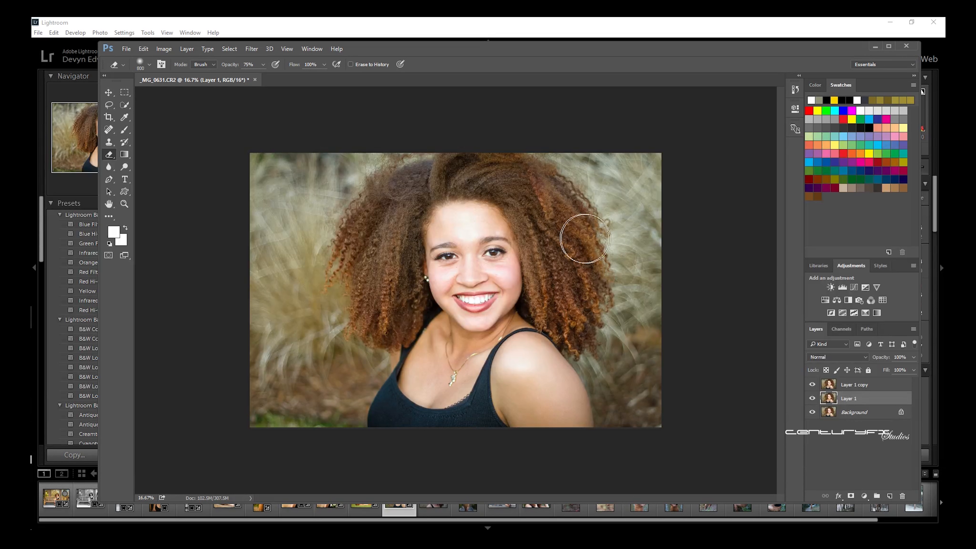
pyautogui.click(253, 48)
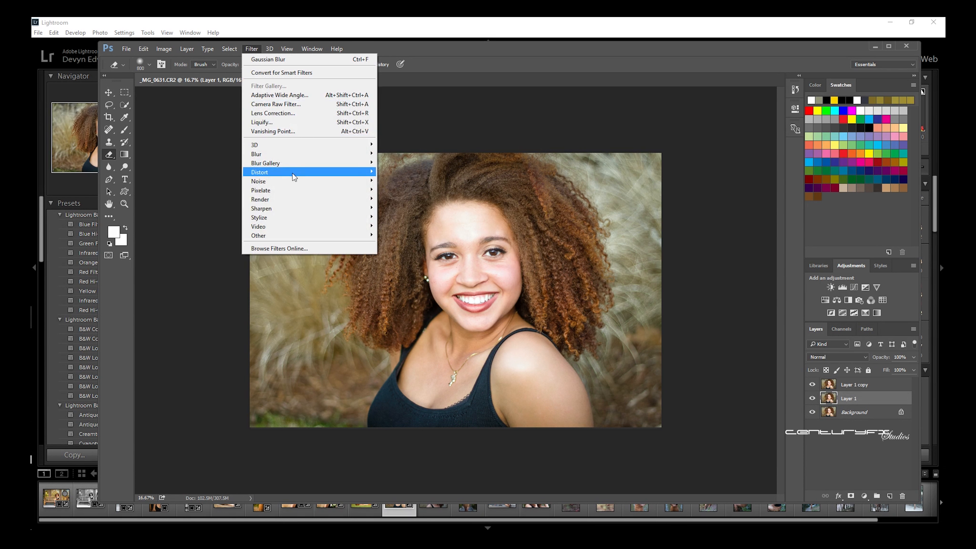
pyautogui.moveTo(294, 180)
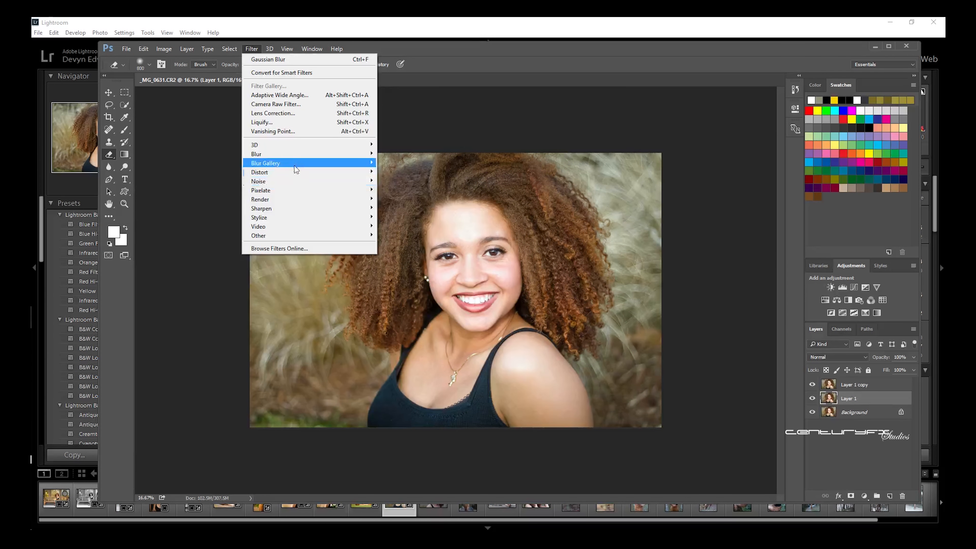
pyautogui.moveTo(294, 162)
pyautogui.moveTo(366, 155)
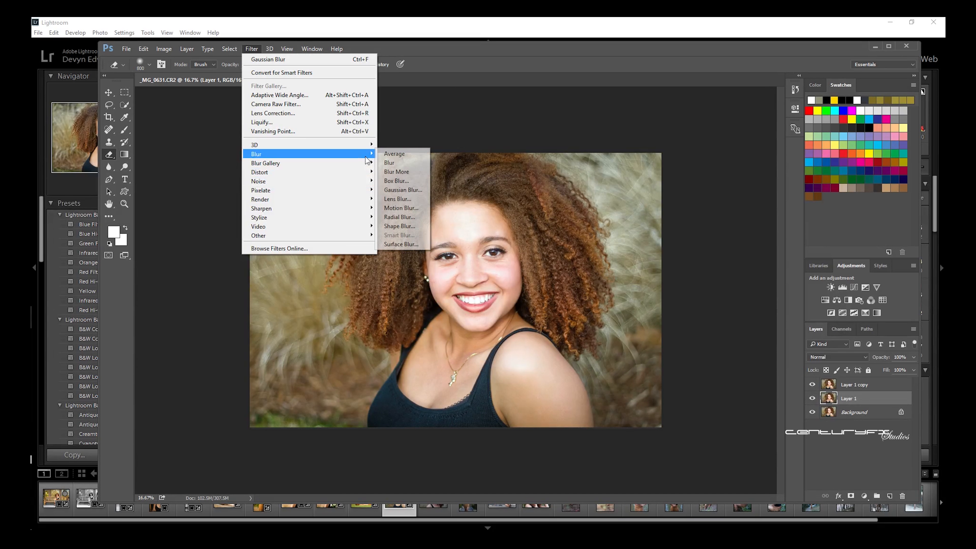
pyautogui.click(392, 191)
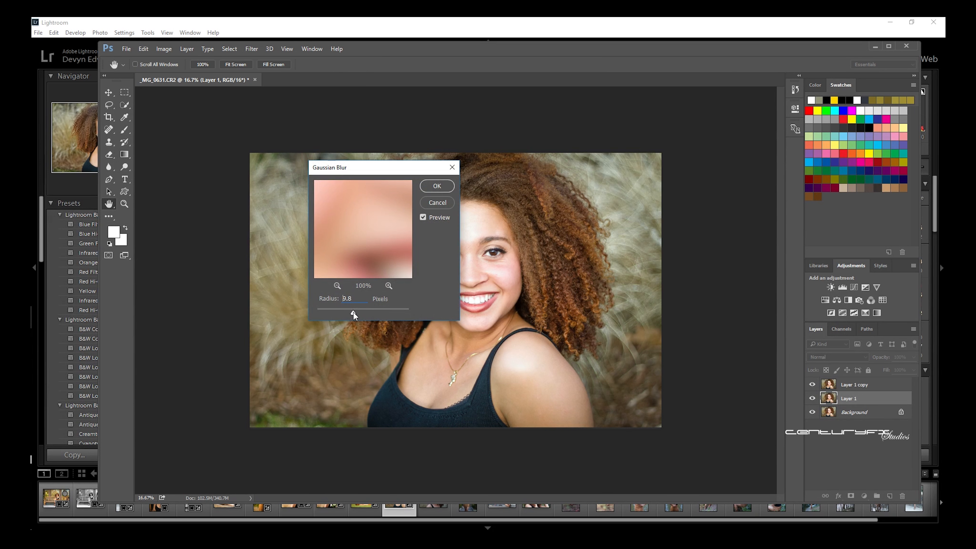
pyautogui.moveTo(353, 312); pyautogui.dragTo(353, 312)
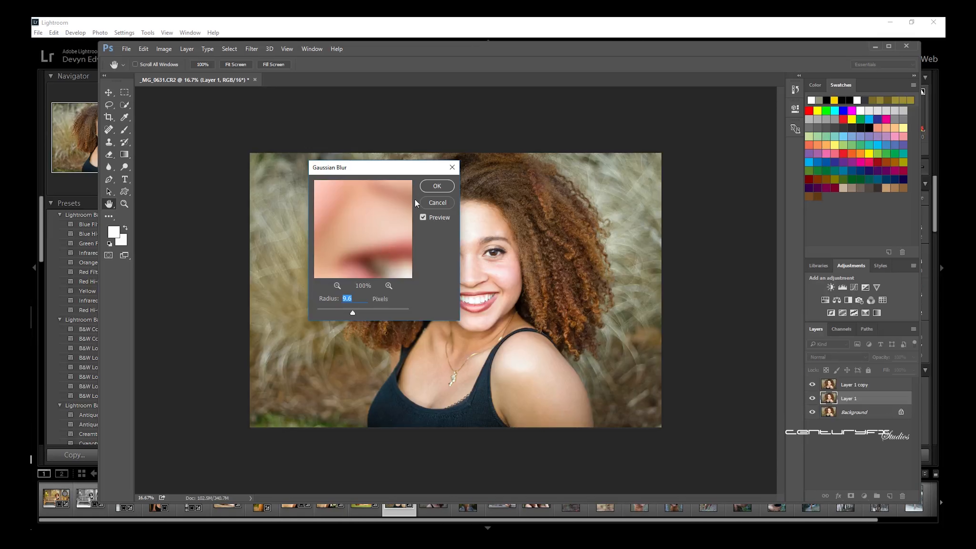
pyautogui.click(437, 186)
pyautogui.press('e')
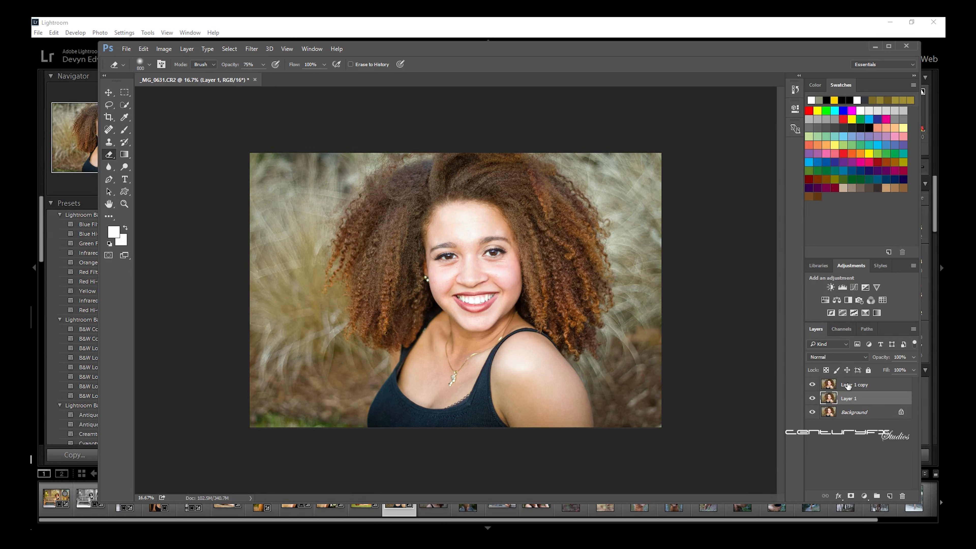
# Use Apply Image on Layer 1 copy to extract the fine texture, and set its blend mode to Linear Light.
pyautogui.click(848, 385)
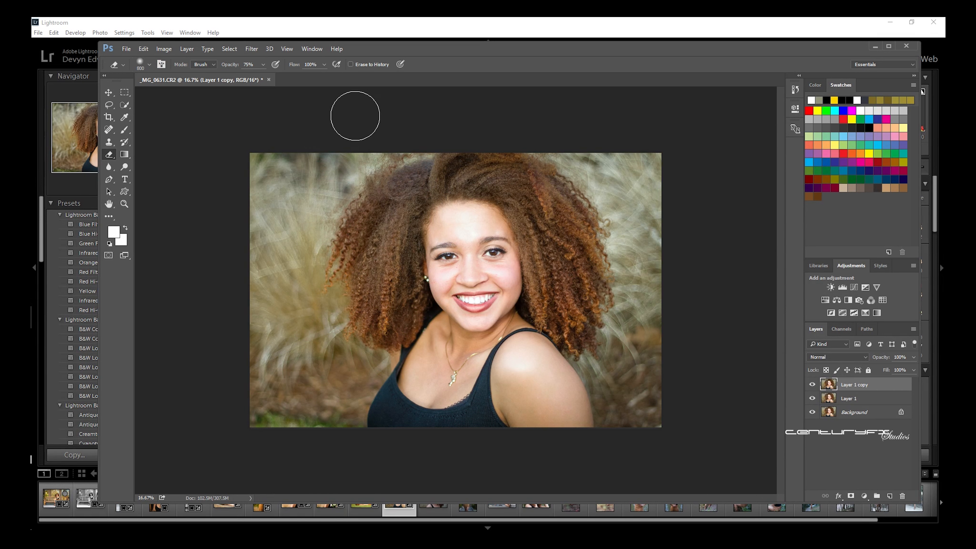
pyautogui.click(164, 49)
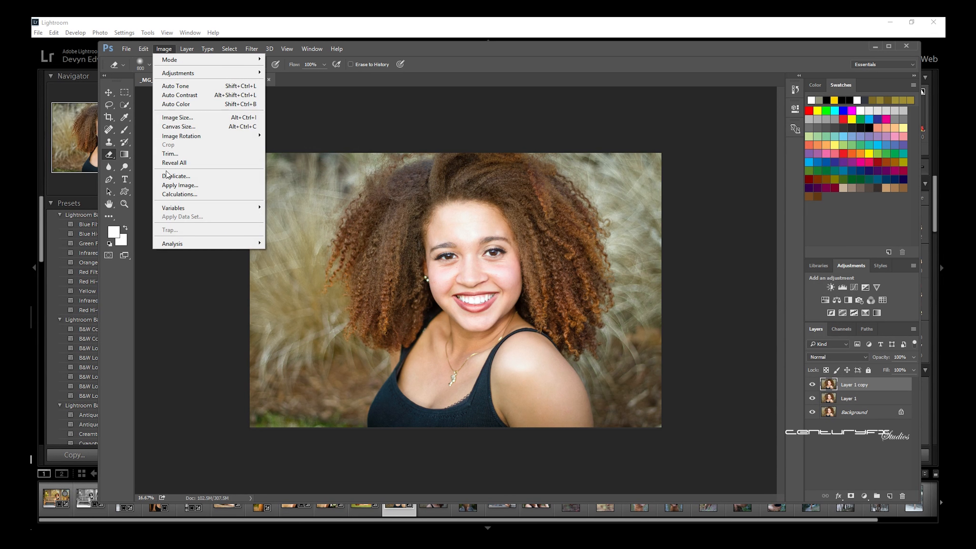
pyautogui.click(168, 186)
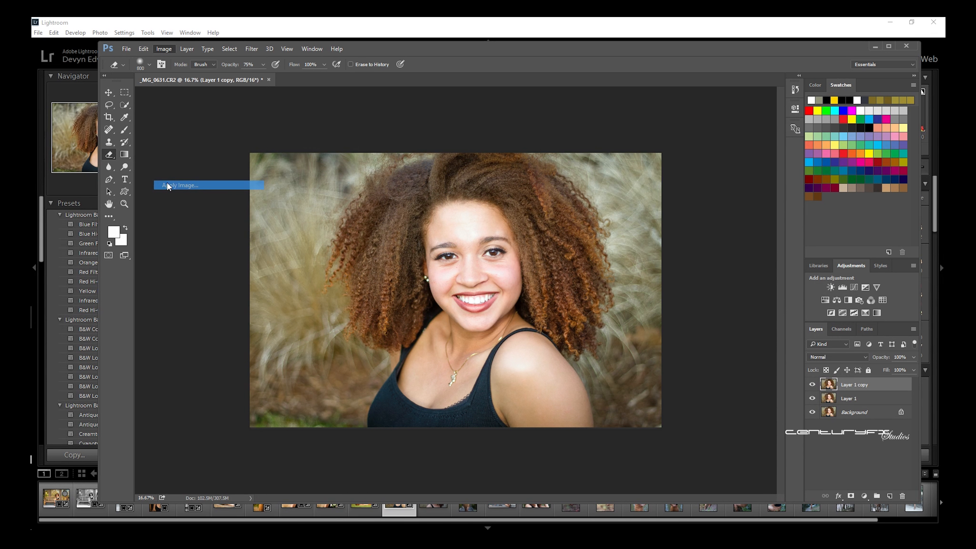
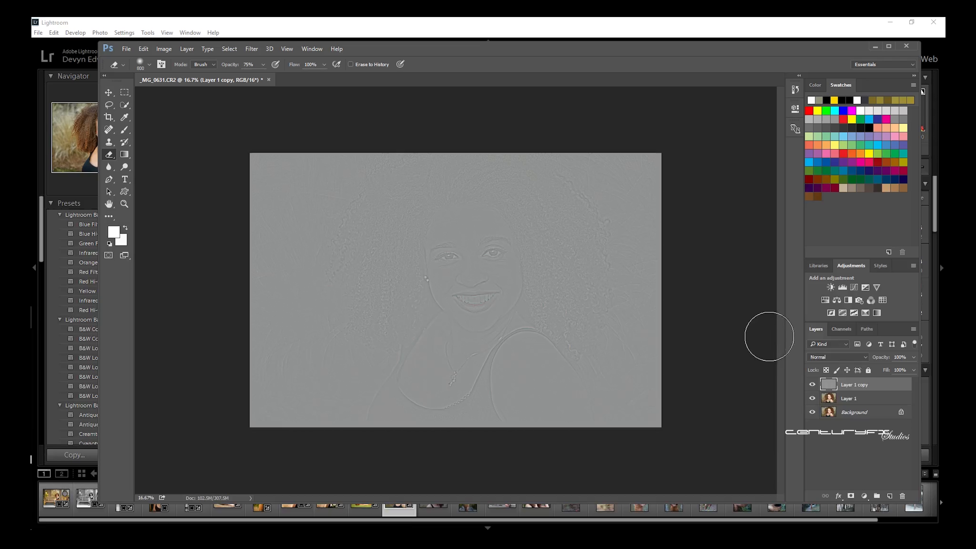
pyautogui.click(837, 357)
pyautogui.click(816, 280)
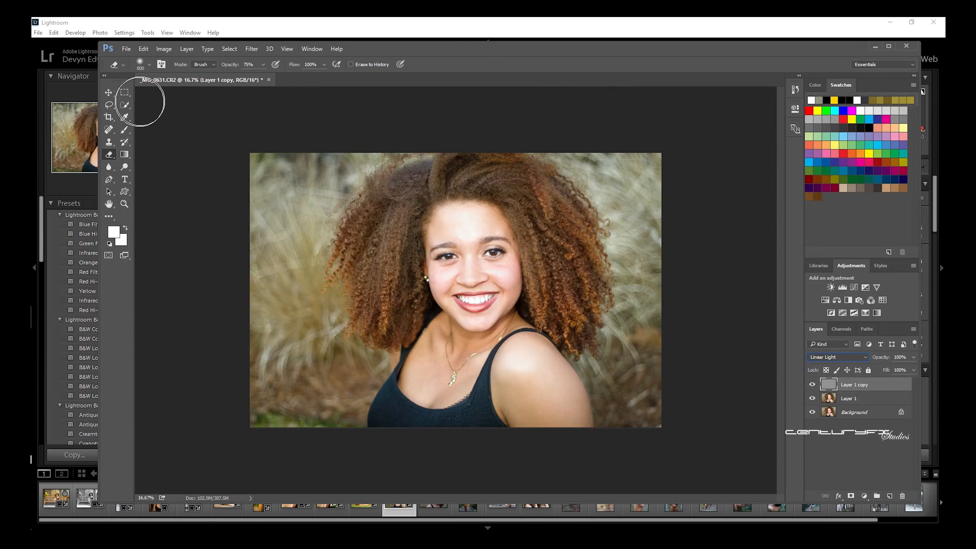
# Select an oval patch of chest skin beside the necklace on Layer 1 copy with the Lasso tool.
pyautogui.click(124, 106)
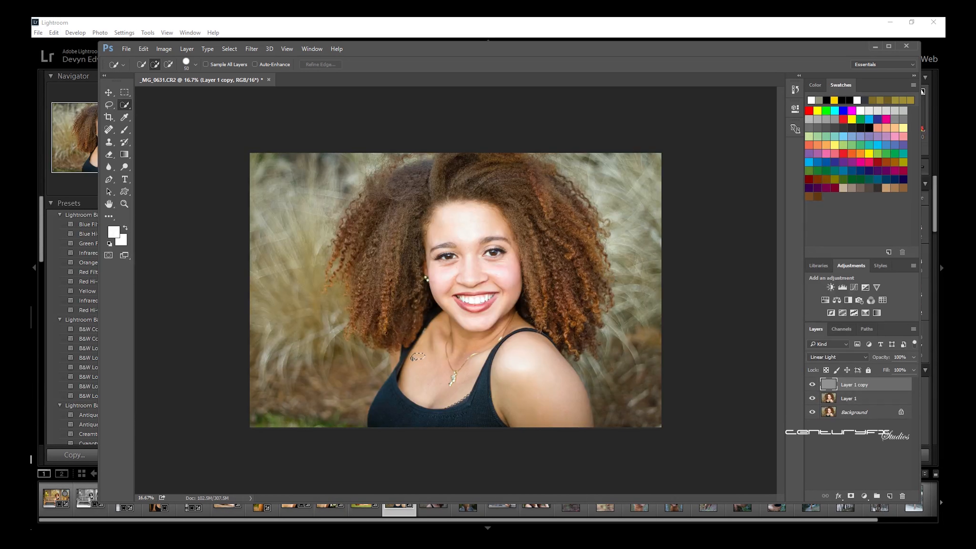
pyautogui.moveTo(412, 359); pyautogui.dragTo(413, 358)
pyautogui.click(109, 104)
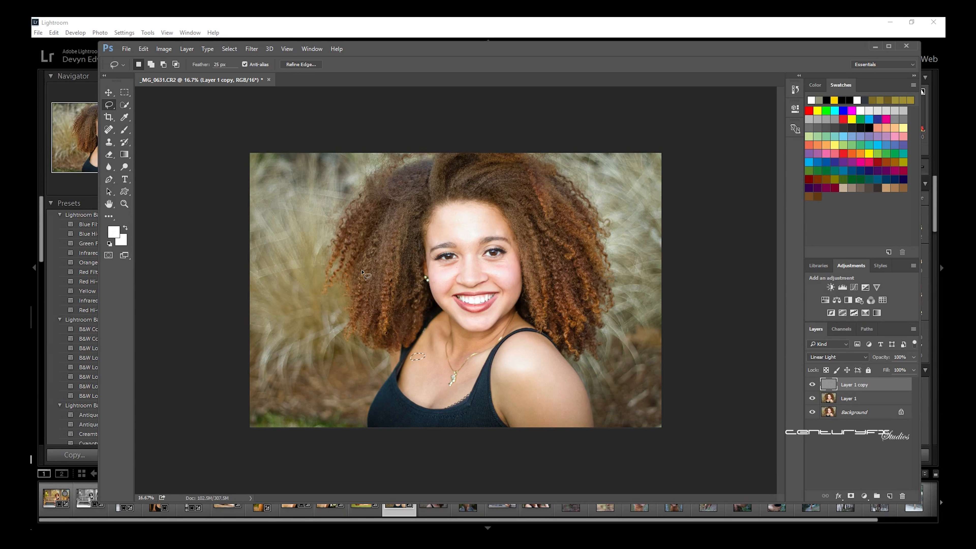
pyautogui.hotkey('ctrl', 'd')
pyautogui.moveTo(429, 343)
pyautogui.mouseDown()
pyautogui.moveTo(414, 375)
pyautogui.moveTo(428, 396)
pyautogui.moveTo(438, 386)
pyautogui.moveTo(430, 347)
pyautogui.mouseUp()
pyautogui.hotkey('ctrl', 'd')
pyautogui.moveTo(430, 339)
pyautogui.mouseDown()
pyautogui.moveTo(411, 389)
pyautogui.moveTo(429, 390)
pyautogui.moveTo(442, 352)
pyautogui.mouseUp()
# Smooth the selected chest skin on Layer 1 copy with a 12.5-pixel Gaussian Blur.
pyautogui.click(252, 49)
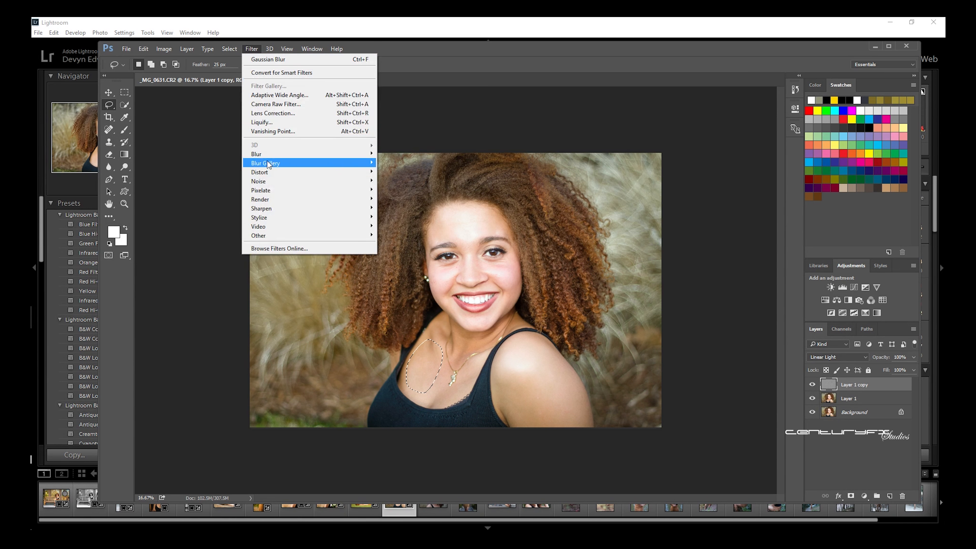
pyautogui.moveTo(268, 156)
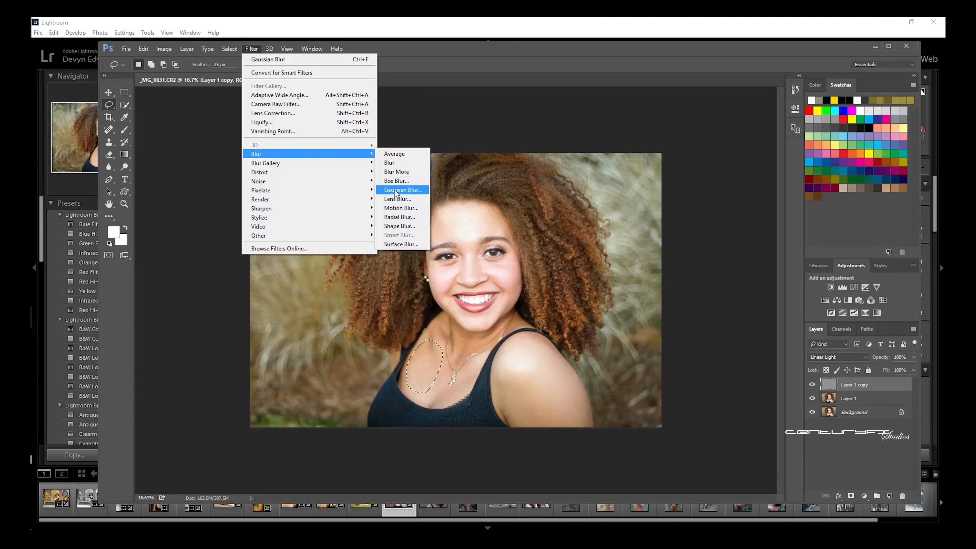
pyautogui.click(395, 189)
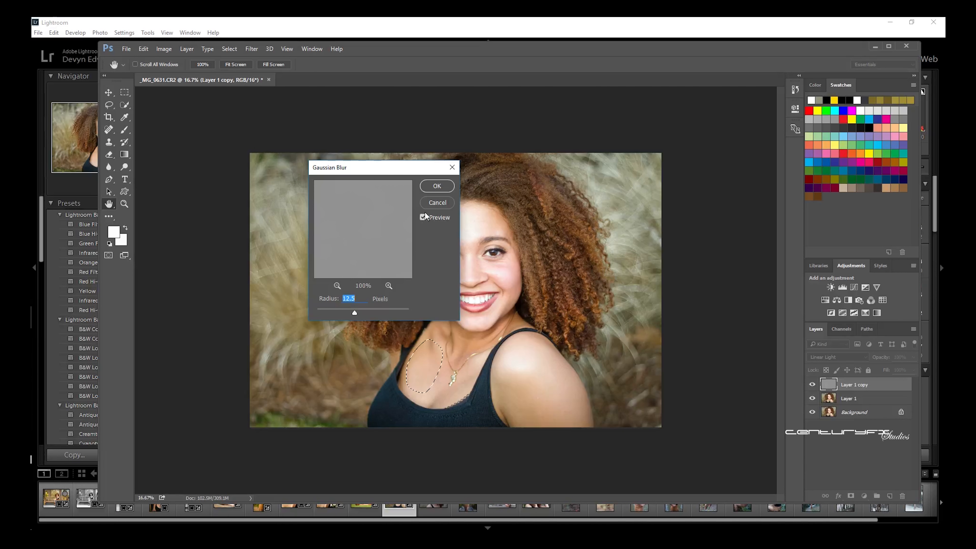
pyautogui.click(441, 187)
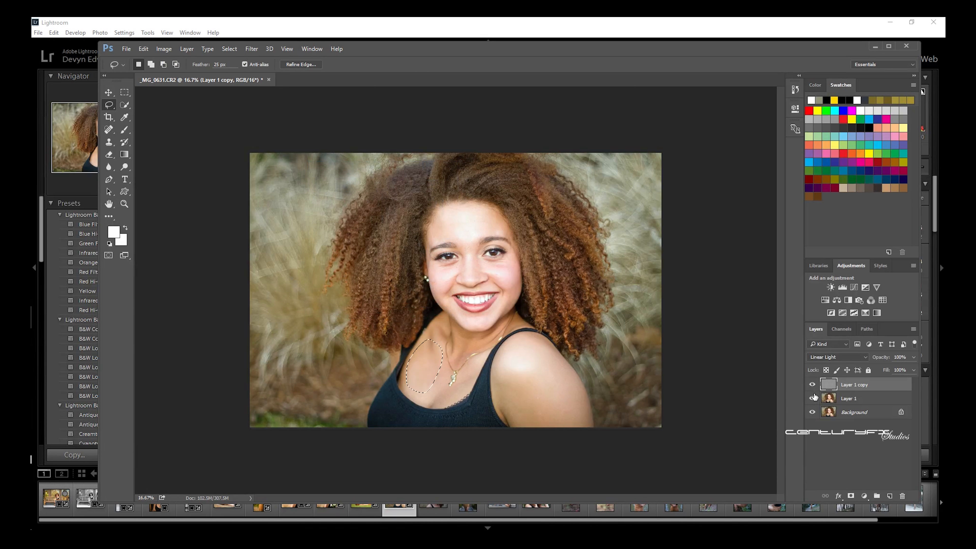
# Clear the old selection and smooth the lower chest skin on Layer 1 copy with a Lasso patch and the same Gaussian Blur.
pyautogui.click(856, 399)
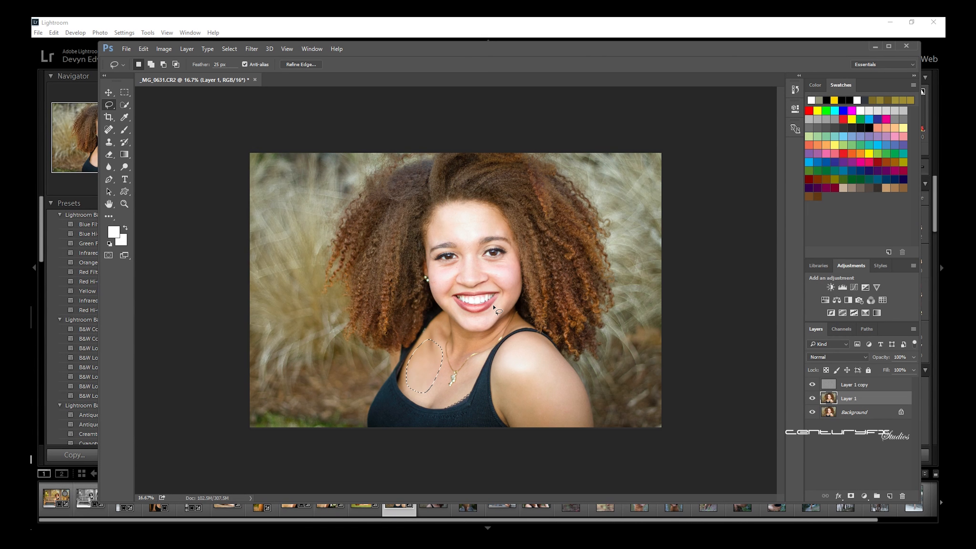
pyautogui.click(127, 204)
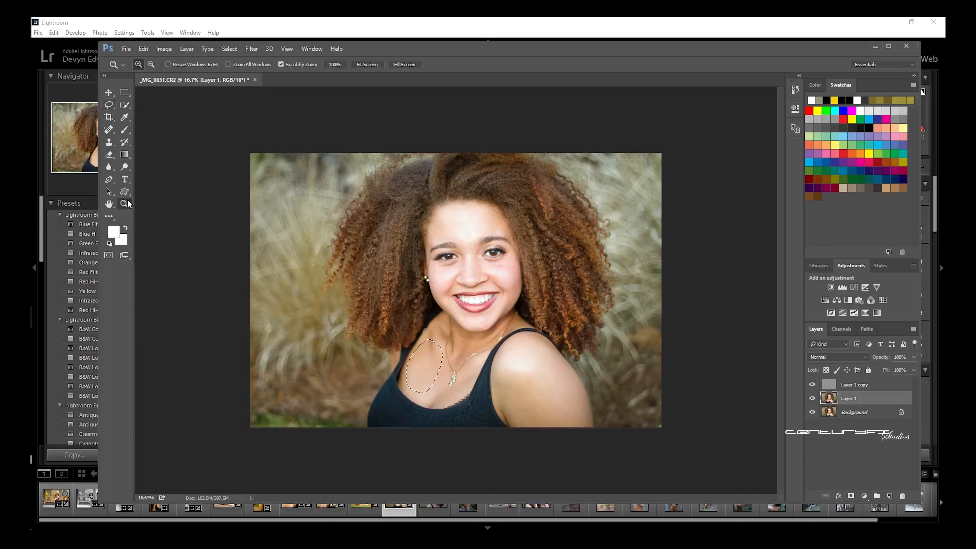
pyautogui.moveTo(388, 357)
pyautogui.mouseDown()
pyautogui.moveTo(376, 409)
pyautogui.moveTo(414, 407)
pyautogui.mouseUp()
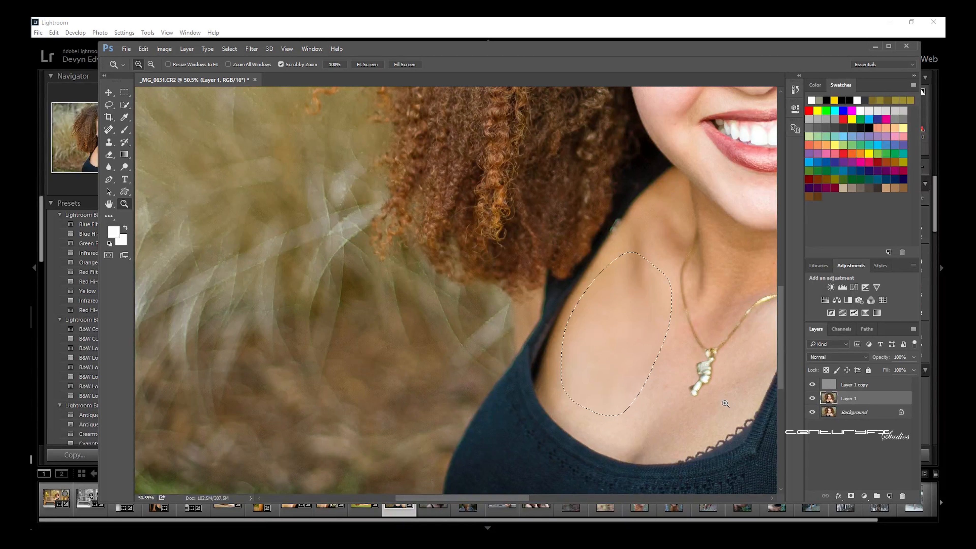
pyautogui.hotkey('alt', ']')
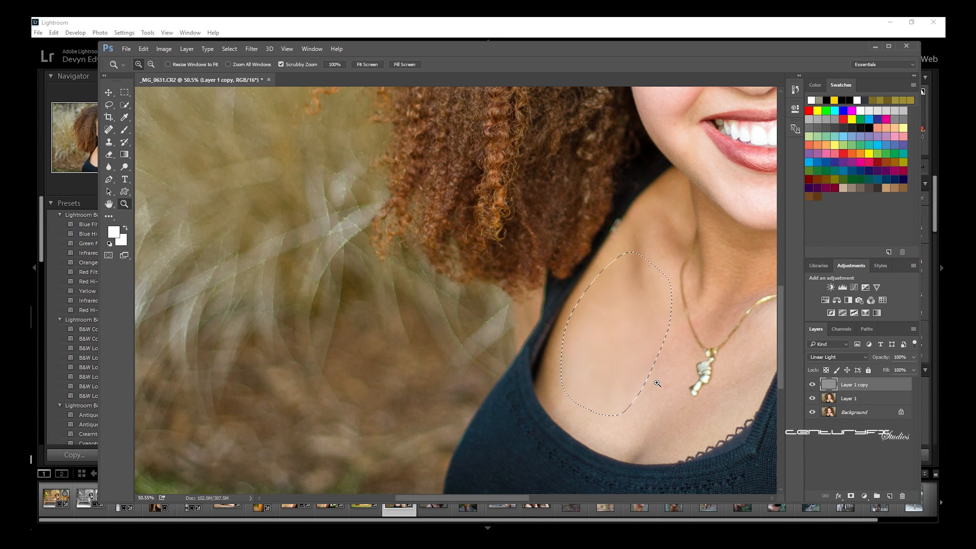
pyautogui.moveTo(657, 383); pyautogui.dragTo(646, 387)
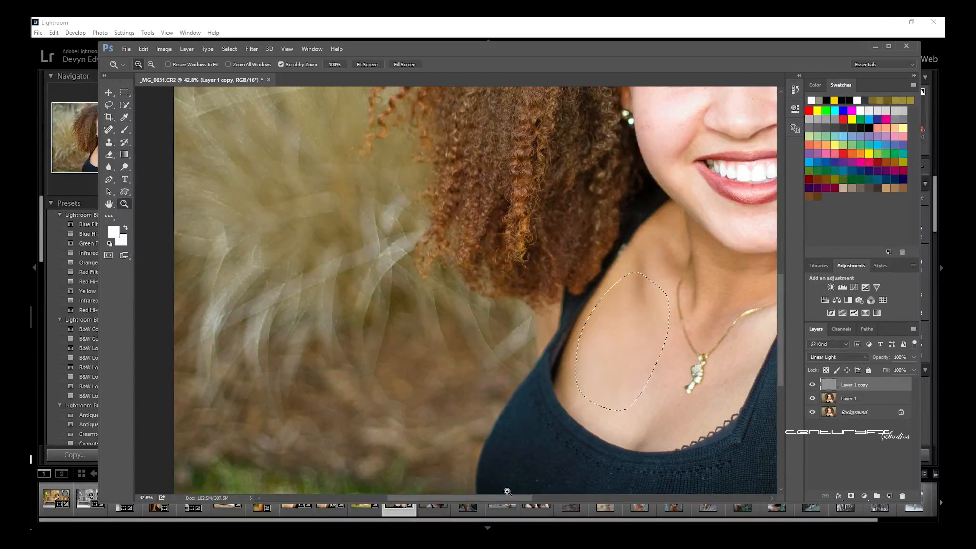
pyautogui.moveTo(506, 498); pyautogui.dragTo(526, 500)
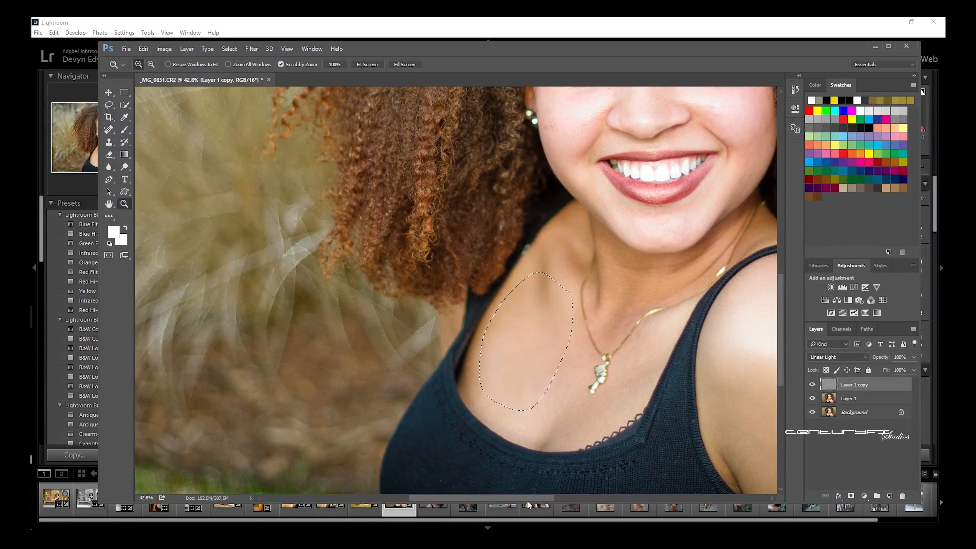
pyautogui.hotkey('ctrl', 'd')
pyautogui.click(109, 105)
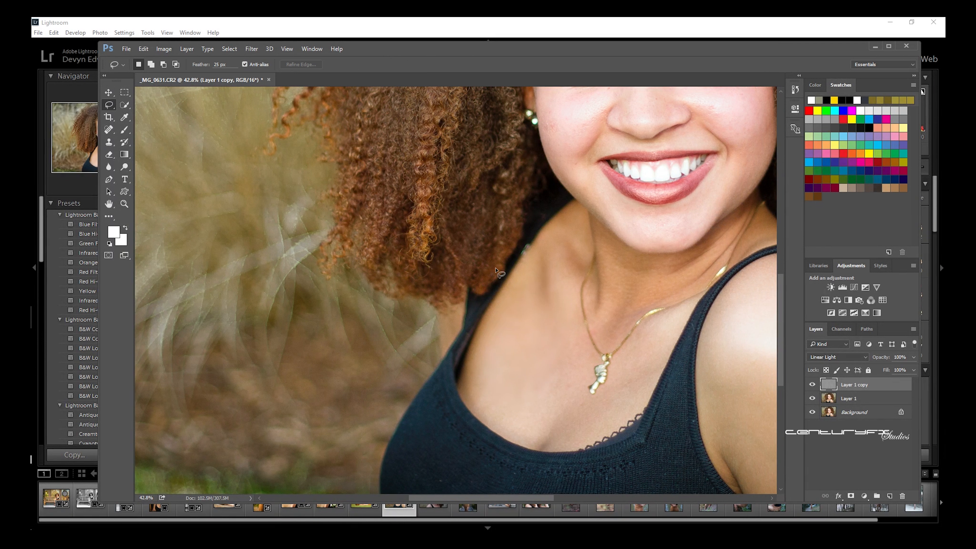
pyautogui.moveTo(495, 370)
pyautogui.mouseDown()
pyautogui.moveTo(549, 371)
pyautogui.moveTo(576, 337)
pyautogui.moveTo(586, 351)
pyautogui.moveTo(575, 406)
pyautogui.moveTo(536, 419)
pyautogui.moveTo(630, 380)
pyautogui.moveTo(599, 423)
pyautogui.mouseUp()
pyautogui.hotkey('ctrl', 'f')
# Smooth the chest skin between the necklace and the strap, and the side of the neck, by lassoing each and repeating the Gaussian Blur.
pyautogui.moveTo(655, 327)
pyautogui.mouseDown()
pyautogui.moveTo(640, 334)
pyautogui.moveTo(657, 333)
pyautogui.mouseUp()
pyautogui.moveTo(431, 498); pyautogui.dragTo(451, 498)
pyautogui.moveTo(509, 239)
pyautogui.mouseDown()
pyautogui.moveTo(513, 326)
pyautogui.moveTo(513, 247)
pyautogui.moveTo(584, 283)
pyautogui.moveTo(525, 262)
pyautogui.moveTo(618, 240)
pyautogui.moveTo(632, 217)
pyautogui.moveTo(511, 225)
pyautogui.mouseUp()
pyautogui.hotkey('ctrl', 'f')
pyautogui.hotkey('ctrl', 'f')
pyautogui.hotkey('ctrl', 'f')
pyautogui.click(680, 374)
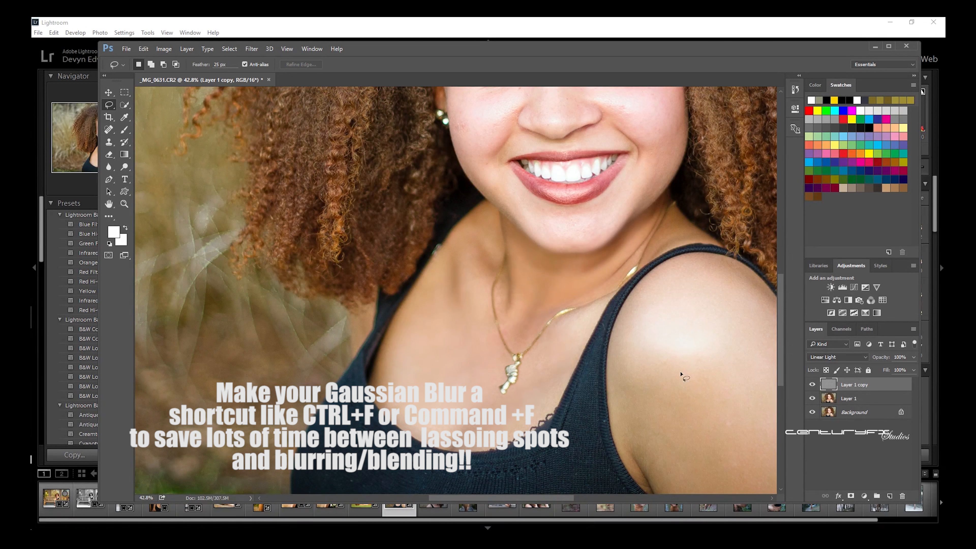
# Lasso two large patches of the bare shoulder on Layer 1 copy, repeat the Gaussian Blur on each and deselect.
pyautogui.moveTo(562, 498); pyautogui.dragTo(597, 498)
pyautogui.moveTo(581, 263)
pyautogui.mouseDown()
pyautogui.moveTo(669, 405)
pyautogui.moveTo(657, 410)
pyautogui.mouseUp()
pyautogui.hotkey('ctrl', 'f')
pyautogui.moveTo(538, 268)
pyautogui.mouseDown()
pyautogui.moveTo(569, 475)
pyautogui.moveTo(645, 348)
pyautogui.moveTo(511, 373)
pyautogui.moveTo(464, 418)
pyautogui.mouseUp()
pyautogui.hotkey('ctrl', 'f')
pyautogui.hotkey('ctrl', 'd')
# Smooth two patches of the cheek at the image's right on Layer 1 copy, repeating the Gaussian Blur on each Lasso selection.
pyautogui.moveTo(781, 369); pyautogui.dragTo(782, 338)
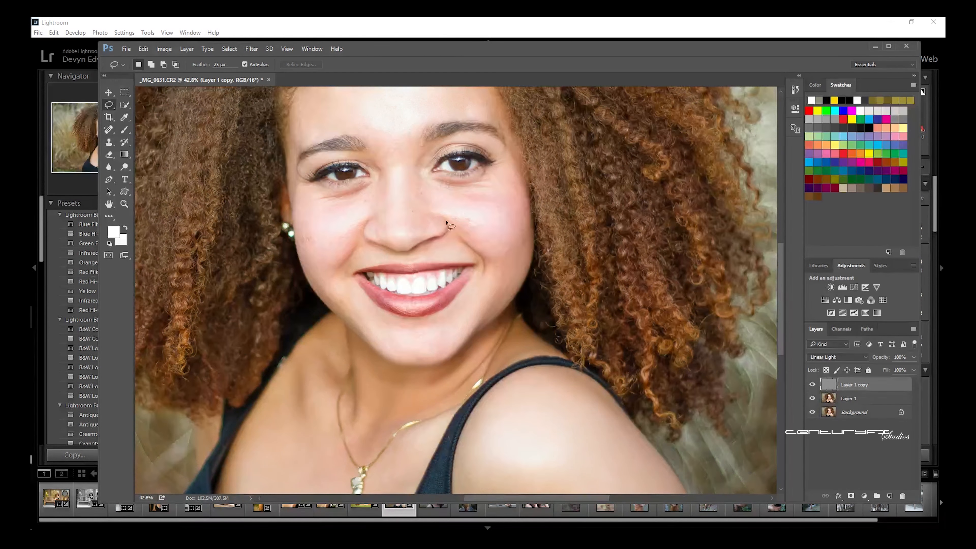
pyautogui.moveTo(446, 221); pyautogui.dragTo(436, 208)
pyautogui.hotkey('ctrl', 'f')
pyautogui.hotkey('ctrl', 'd')
pyautogui.moveTo(464, 237)
pyautogui.mouseDown()
pyautogui.moveTo(524, 253)
pyautogui.moveTo(502, 197)
pyautogui.moveTo(502, 239)
pyautogui.mouseUp()
pyautogui.hotkey('ctrl', 'f')
pyautogui.hotkey('ctrl', 'd')
# Smooth the outer cheek and the patch beside the nose at the image's left with Lasso selections and the repeated blur.
pyautogui.moveTo(305, 252); pyautogui.dragTo(303, 249)
pyautogui.hotkey('ctrl', 'f')
pyautogui.hotkey('ctrl', 'd')
pyautogui.moveTo(362, 199)
pyautogui.mouseDown()
pyautogui.moveTo(362, 212)
pyautogui.moveTo(367, 198)
pyautogui.mouseUp()
pyautogui.hotkey('ctrl', 'f')
pyautogui.hotkey('ctrl', 'd')
# Smooth the bridge of the nose on Layer 1 copy with a Lasso selection and the repeated Gaussian Blur.
pyautogui.moveTo(416, 176)
pyautogui.mouseDown()
pyautogui.moveTo(469, 189)
pyautogui.moveTo(412, 197)
pyautogui.moveTo(405, 182)
pyautogui.moveTo(429, 190)
pyautogui.mouseUp()
pyautogui.hotkey('ctrl', 'f')
pyautogui.hotkey('ctrl', 'd')
pyautogui.hotkey('ctrl', 'f')
pyautogui.hotkey('ctrl', 'd')
# Smooth the forehead skin on Layer 1 copy with a Lasso selection and the repeated Gaussian Blur, leaving nothing selected.
pyautogui.moveTo(781, 281); pyautogui.dragTo(782, 248)
pyautogui.moveTo(416, 220)
pyautogui.mouseDown()
pyautogui.moveTo(416, 199)
pyautogui.moveTo(408, 210)
pyautogui.mouseUp()
pyautogui.hotkey('ctrl', 'f')
pyautogui.hotkey('ctrl', 'd')
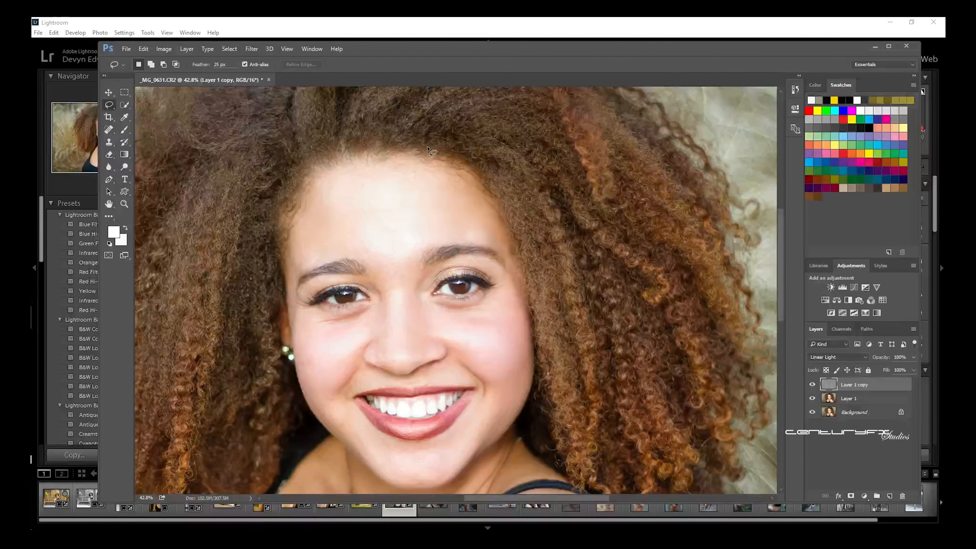
pyautogui.moveTo(446, 334)
pyautogui.mouseDown()
pyautogui.moveTo(464, 316)
pyautogui.moveTo(460, 338)
pyautogui.moveTo(484, 334)
pyautogui.moveTo(402, 271)
pyautogui.moveTo(331, 263)
pyautogui.moveTo(322, 227)
pyautogui.mouseUp()
pyautogui.hotkey('ctrl', 'd')
# Lasso a small patch of skin under each eye on Layer 1 copy, clearing the selection after each one.
pyautogui.press('z')
pyautogui.moveTo(416, 498); pyautogui.dragTo(580, 497)
pyautogui.moveTo(783, 209); pyautogui.dragTo(782, 333)
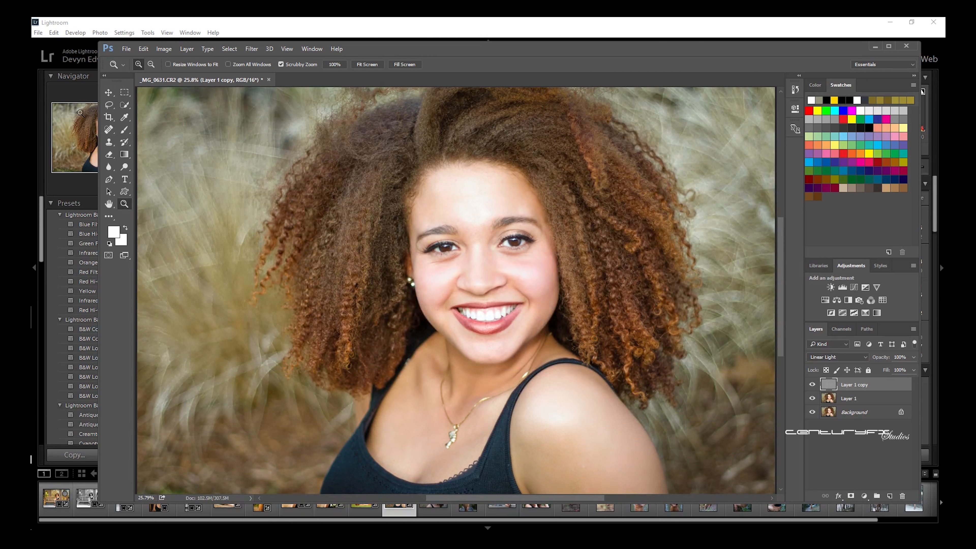
pyautogui.press('l')
pyautogui.moveTo(433, 256); pyautogui.dragTo(434, 258)
pyautogui.hotkey('ctrl', 'd')
pyautogui.moveTo(503, 256); pyautogui.dragTo(501, 254)
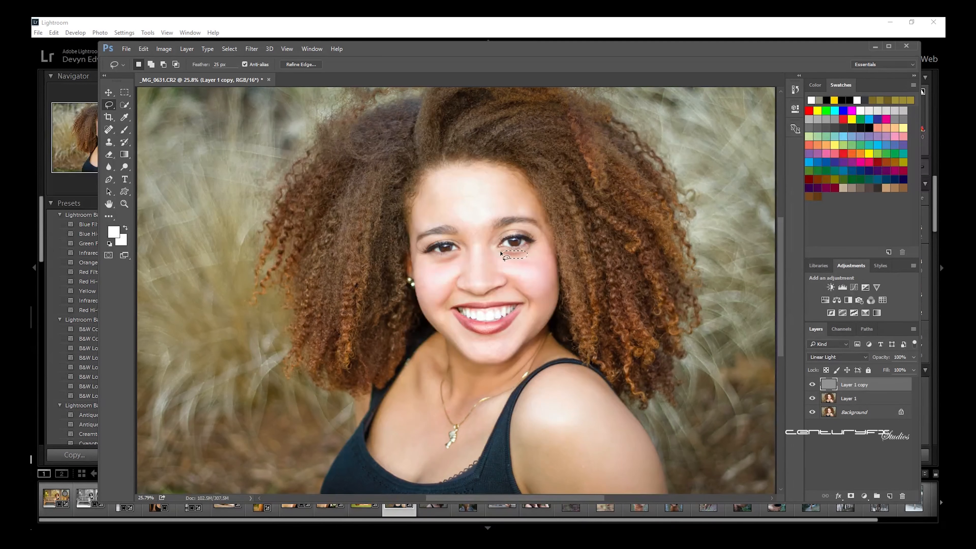
pyautogui.hotkey('ctrl', 'd')
# Erase Layer 1 over the eye at the image's left with the Eraser reduced to 80 px at 75% opacity.
pyautogui.click(857, 398)
pyautogui.press('z')
pyautogui.hotkey('ctrl', '0')
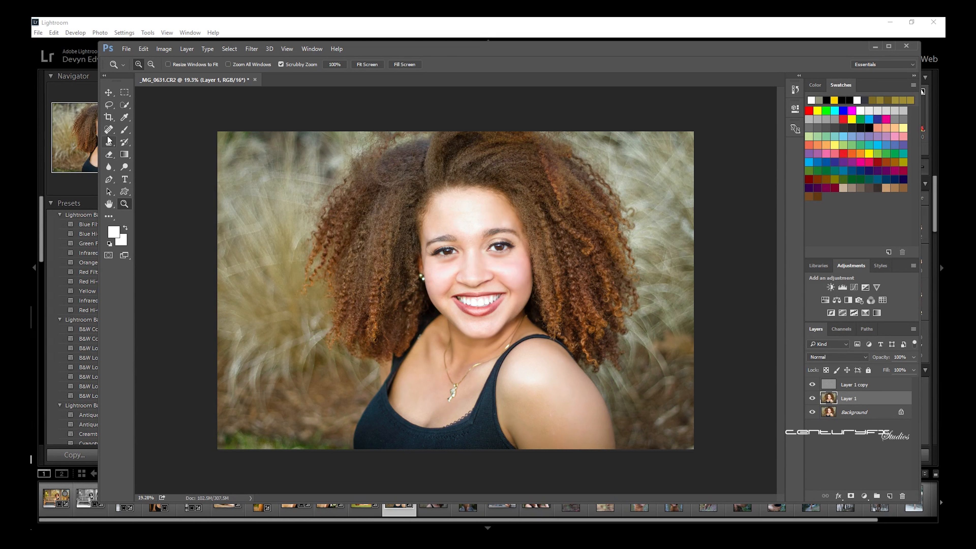
pyautogui.click(109, 155)
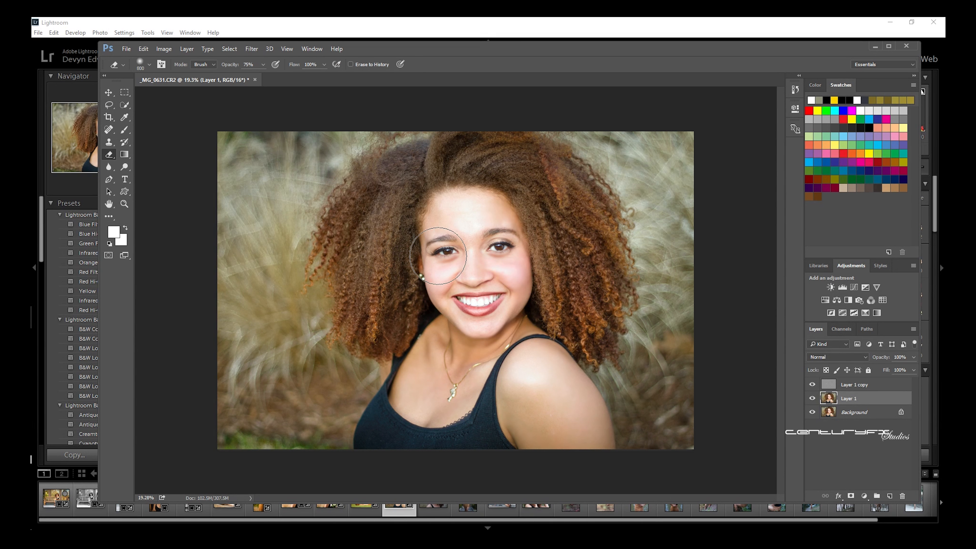
pyautogui.press('[')
pyautogui.press('[')
pyautogui.press('[')
pyautogui.press('[')
pyautogui.press('[')
pyautogui.press('[')
pyautogui.press('[')
pyautogui.click(324, 64)
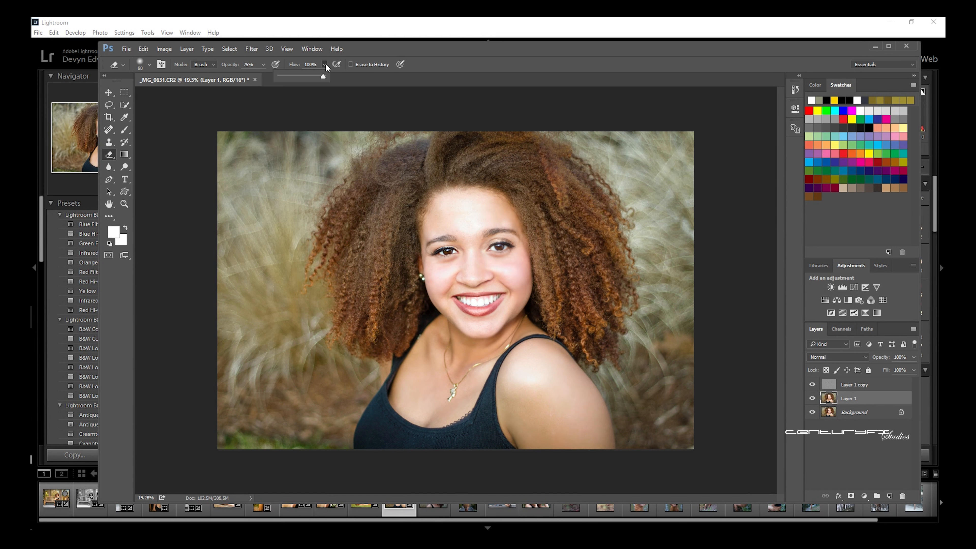
pyautogui.click(309, 78)
pyautogui.click(324, 64)
pyautogui.moveTo(310, 77); pyautogui.dragTo(326, 77)
# Erase Layer 1 over the eye at the image's right with the 80 px Eraser at 100% flow.
pyautogui.moveTo(496, 247); pyautogui.dragTo(505, 249)
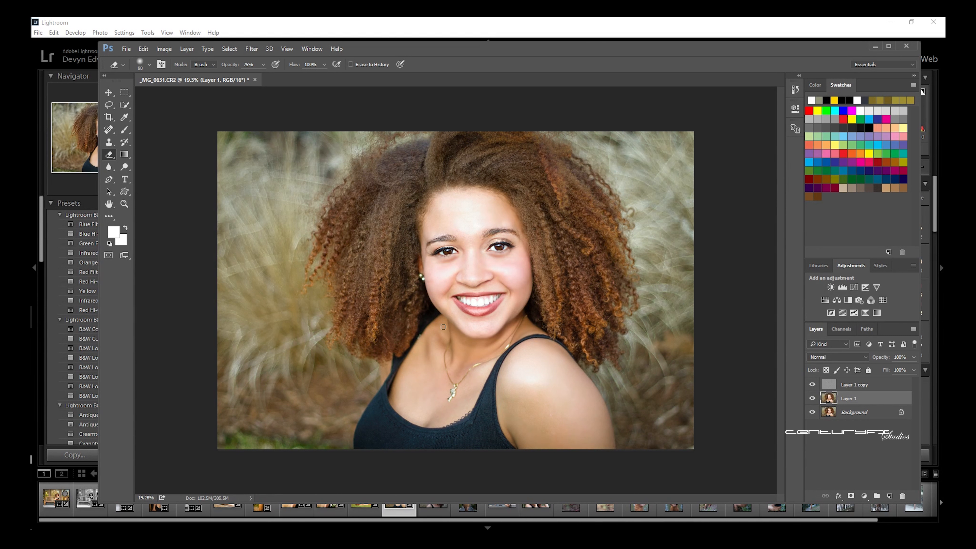
# Enlarge the Eraser brush considerably and erase Layer 1 over the curly hair on both sides of the face.
pyautogui.press(']')
pyautogui.press(']')
pyautogui.press(']')
pyautogui.press(']')
pyautogui.press(']')
pyautogui.press(']')
pyautogui.press(']')
pyautogui.press(']')
pyautogui.press(']')
pyautogui.press(']')
pyautogui.press(']')
pyautogui.press(']')
pyautogui.press(']')
pyautogui.press(']')
pyautogui.press(']')
pyautogui.press(']')
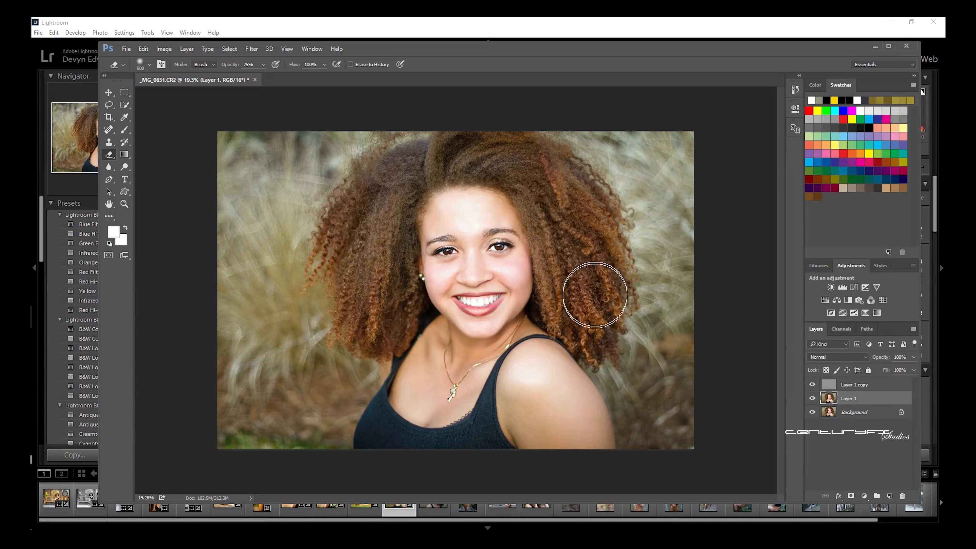
pyautogui.moveTo(595, 295)
pyautogui.mouseDown()
pyautogui.moveTo(583, 236)
pyautogui.moveTo(586, 280)
pyautogui.moveTo(571, 234)
pyautogui.moveTo(577, 287)
pyautogui.moveTo(560, 207)
pyautogui.moveTo(370, 275)
pyautogui.moveTo(387, 308)
pyautogui.moveTo(391, 157)
pyautogui.moveTo(578, 196)
pyautogui.moveTo(576, 316)
pyautogui.moveTo(567, 176)
pyautogui.moveTo(365, 203)
pyautogui.mouseUp()
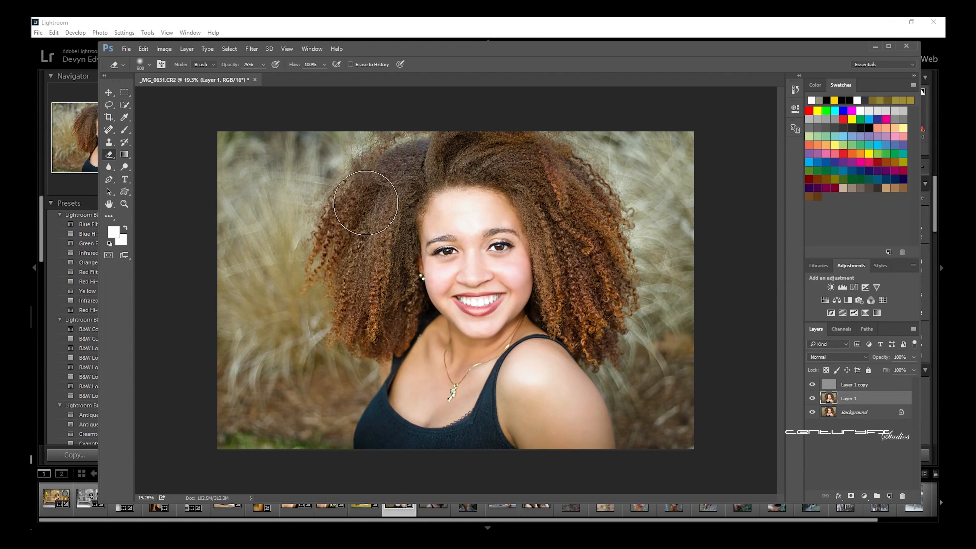
# Reduce the Eraser brush to 125 px for finer erasing of Layer 1 in the hair beside the face.
pyautogui.press('[')
pyautogui.press('[')
pyautogui.press('[')
pyautogui.press('[')
pyautogui.press('[')
pyautogui.press('[')
pyautogui.press('[')
pyautogui.press('[')
pyautogui.press('[')
pyautogui.press('[')
pyautogui.press('[')
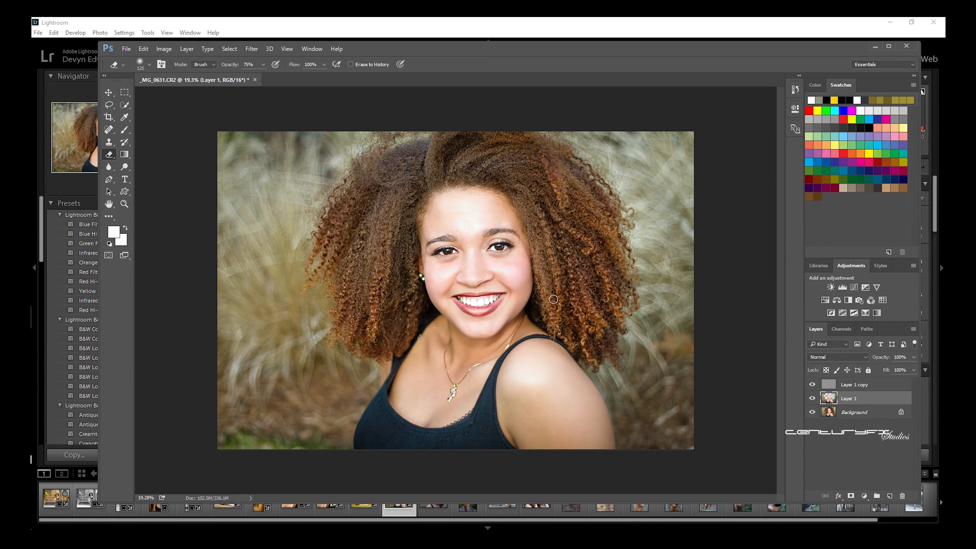